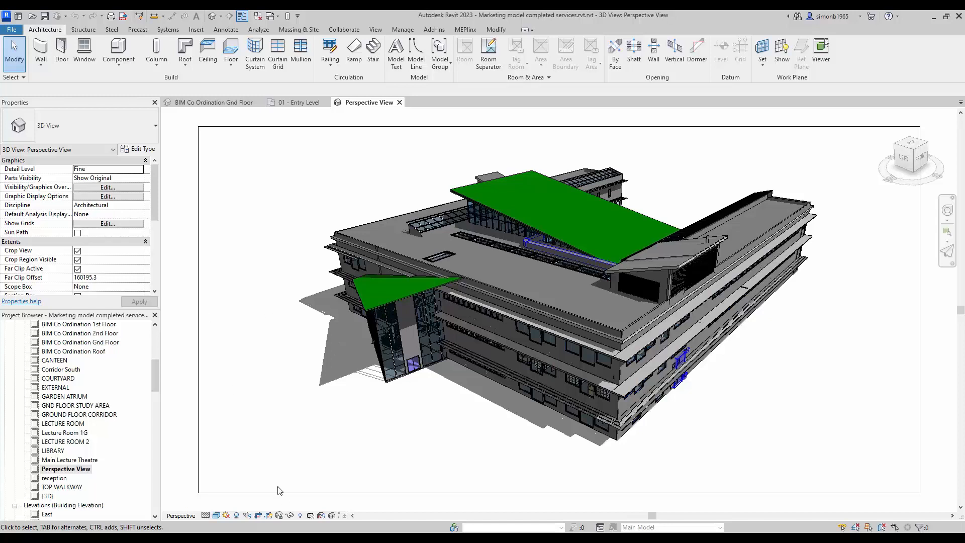
Step: Switch to AutoCAD and examine the building layout in the Roof floor plan DXF, ending on the Site floor plan DXF
click(271, 507)
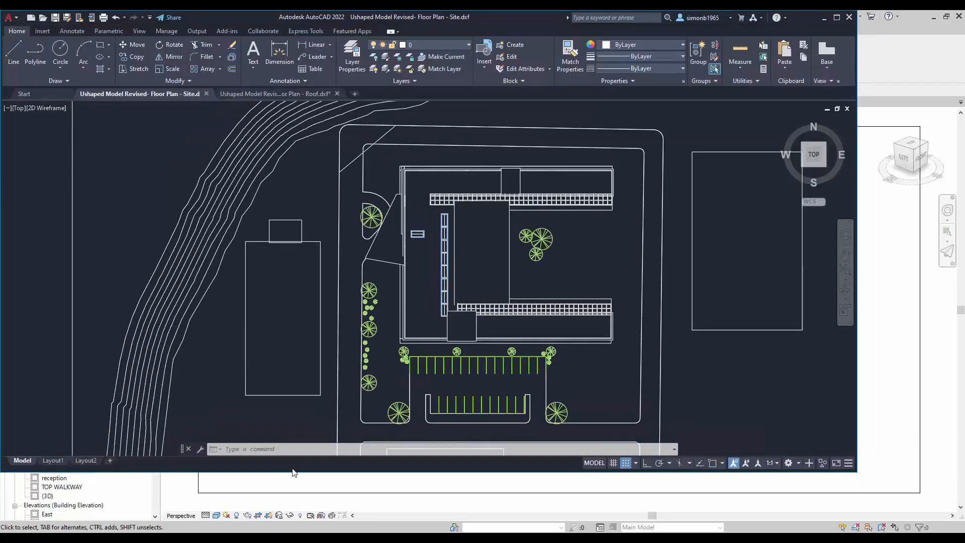
click(303, 94)
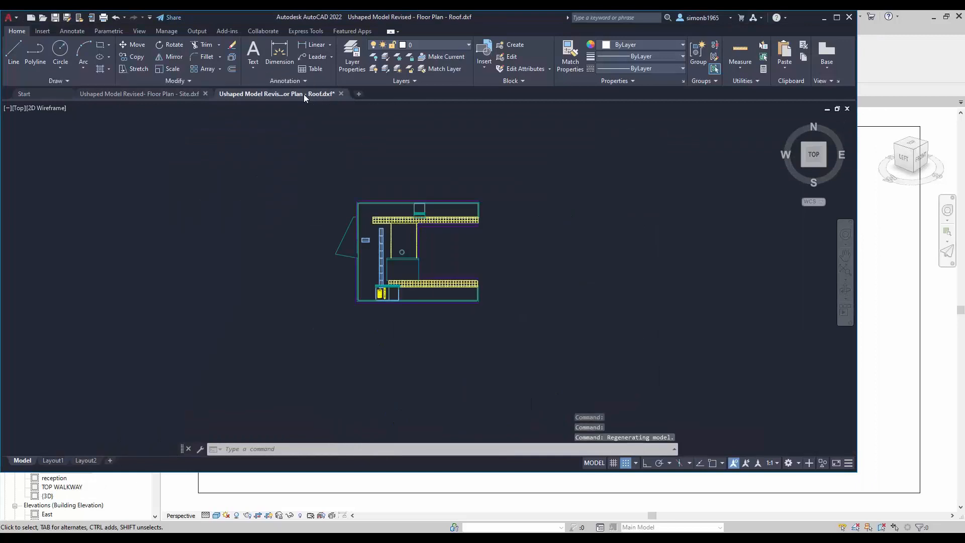
scroll(397, 263, up, 6)
scroll(397, 264, down, 3)
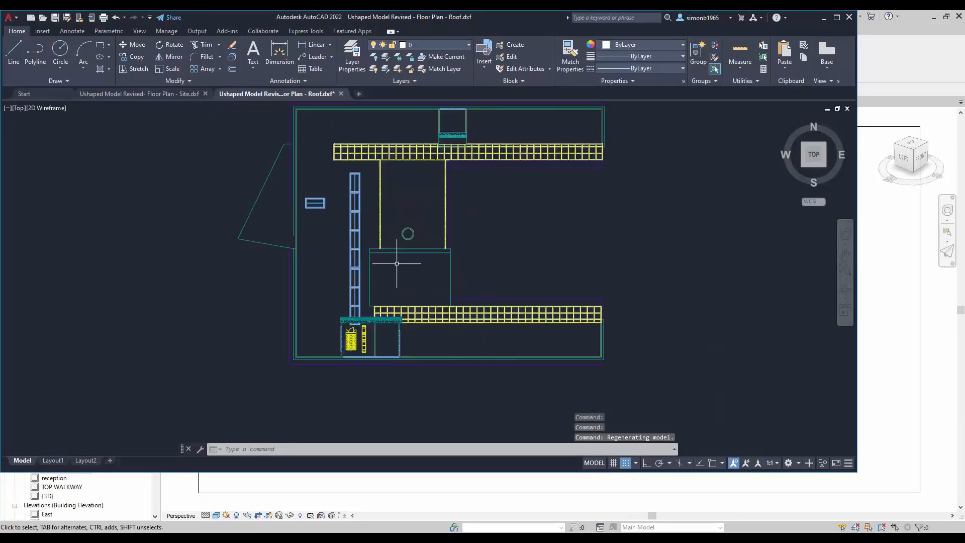
middle_drag(407, 252, 374, 268)
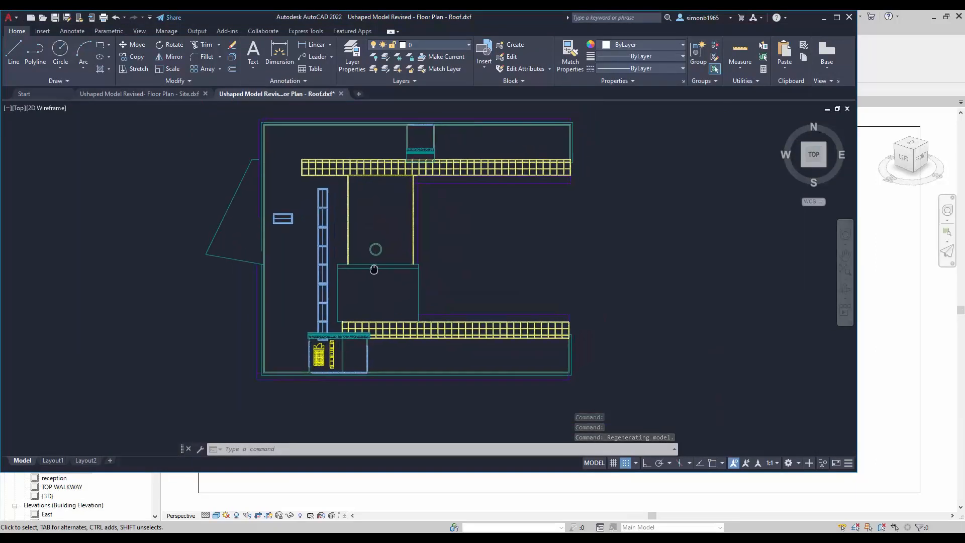
scroll(374, 268, down, 2)
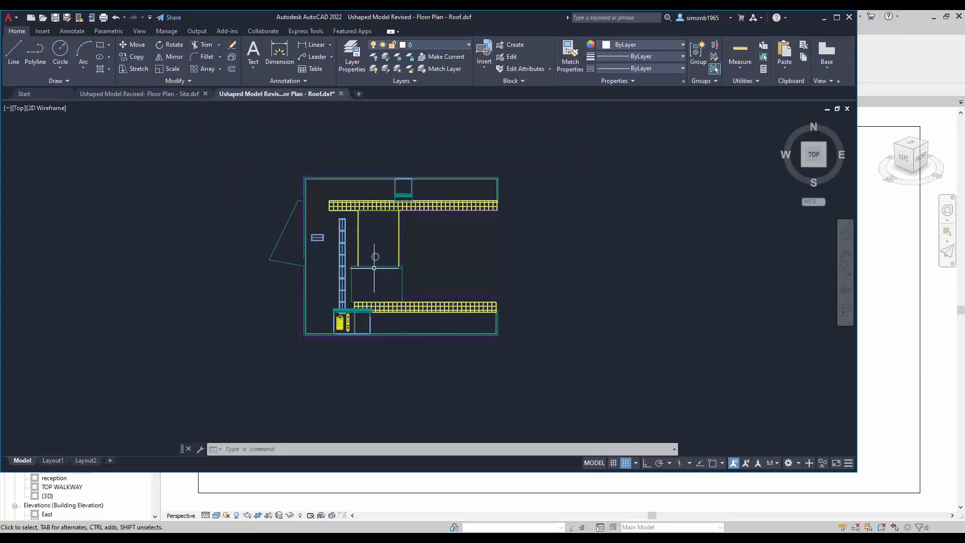
scroll(388, 271, down, 2)
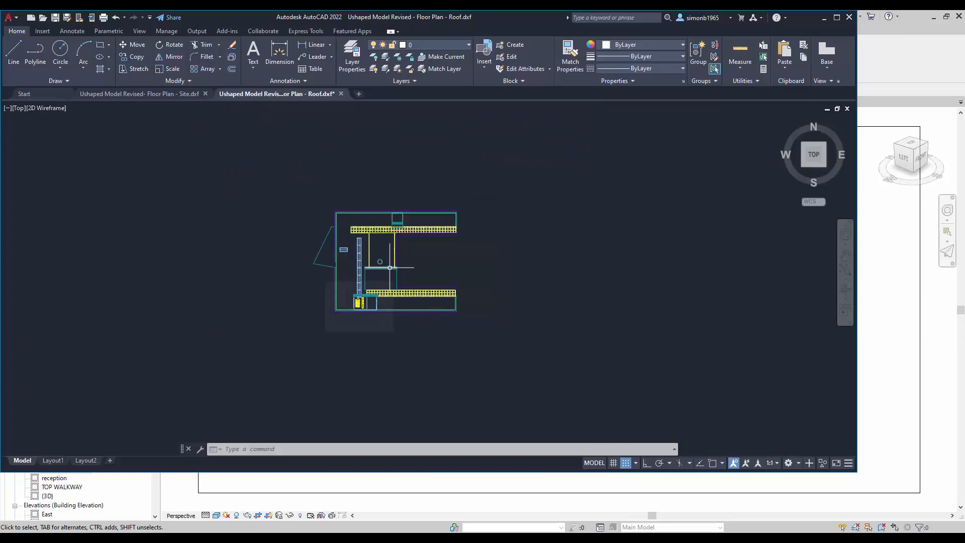
scroll(415, 276, down, 2)
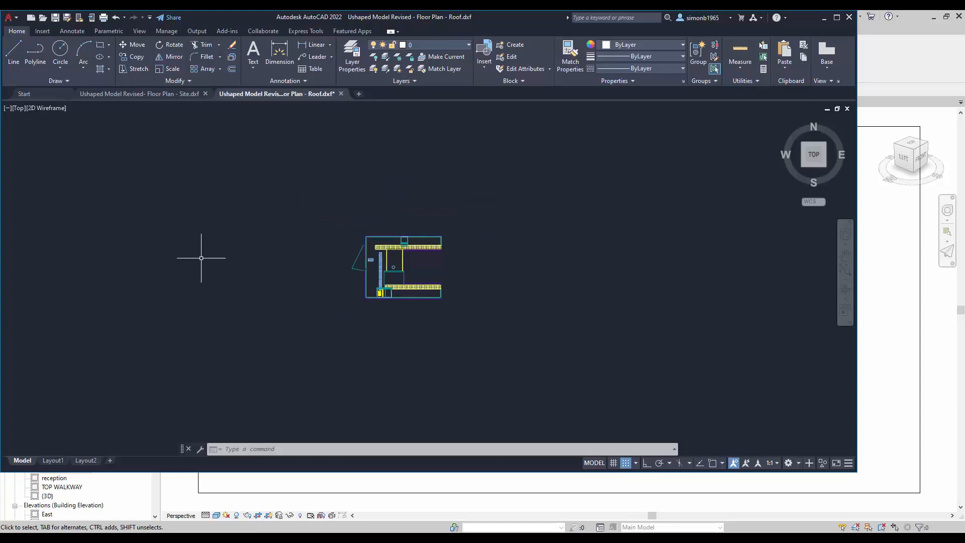
scroll(382, 317, up, 2)
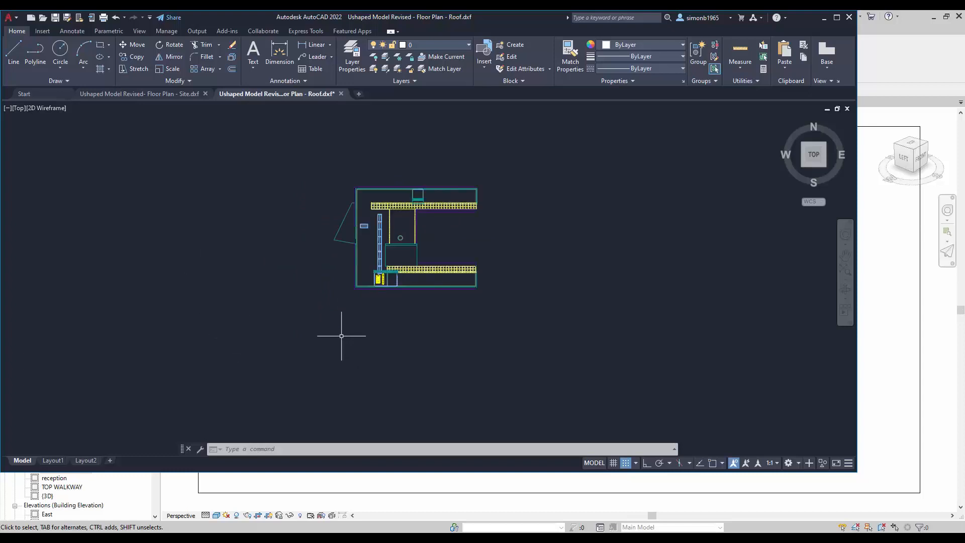
scroll(342, 323, up, 2)
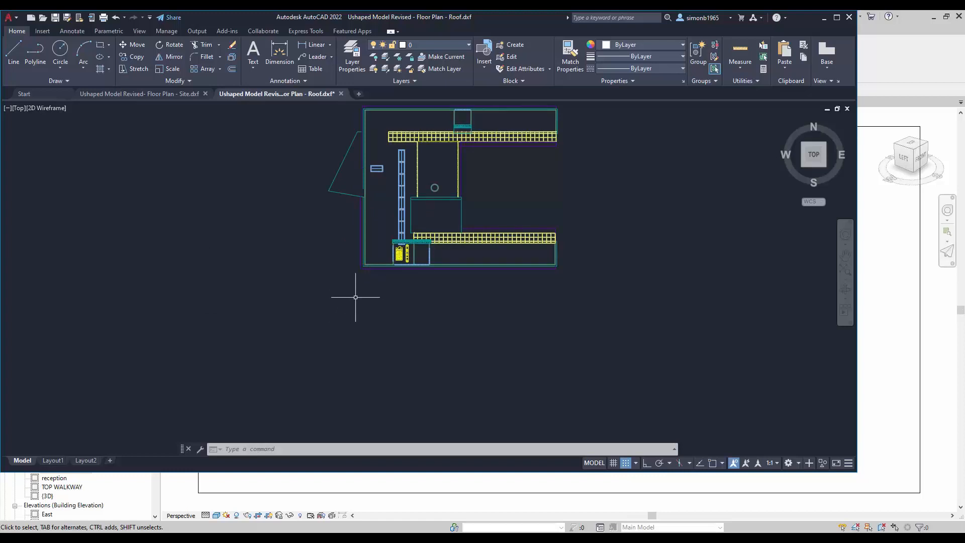
middle_drag(492, 170, 474, 203)
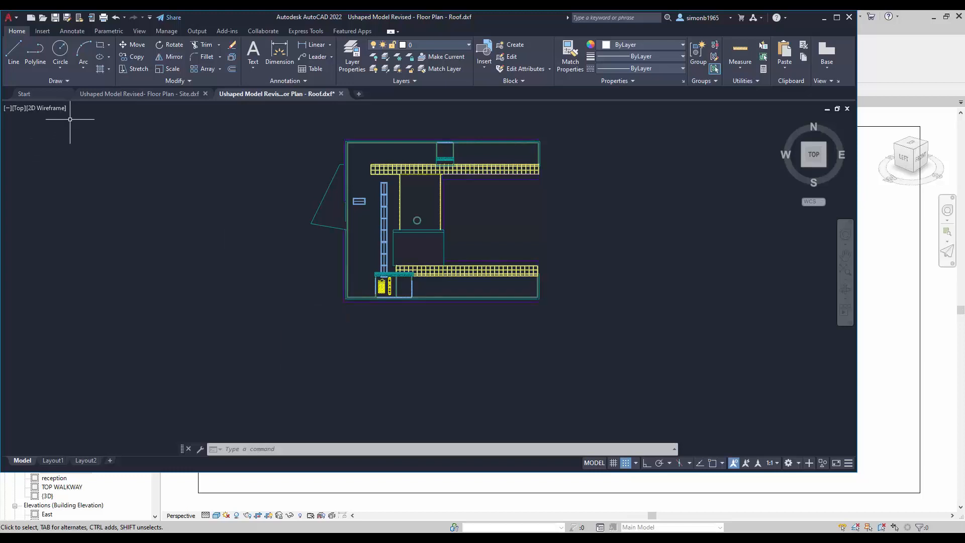
click(137, 93)
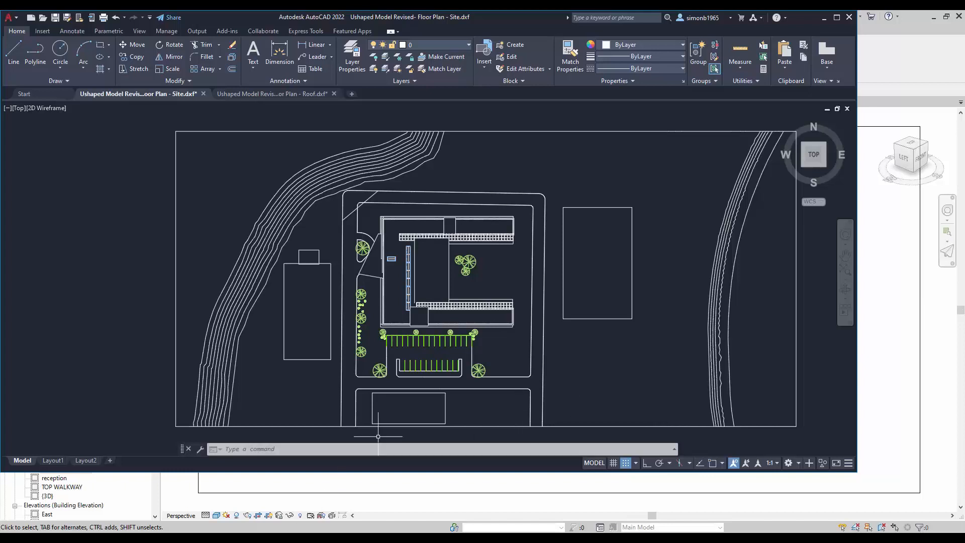
Step: Switch to MEPworx, open the building's site plan and look at its file options
click(257, 495)
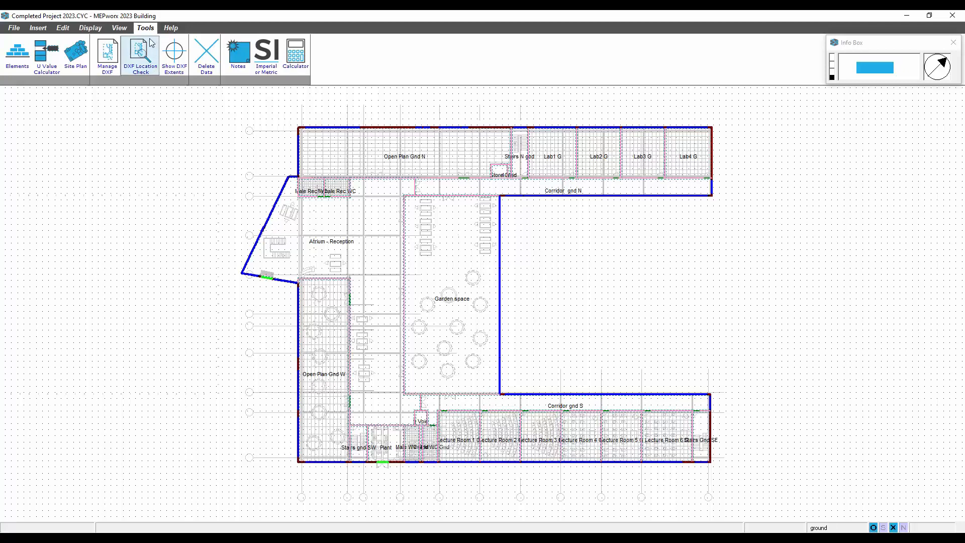
click(70, 55)
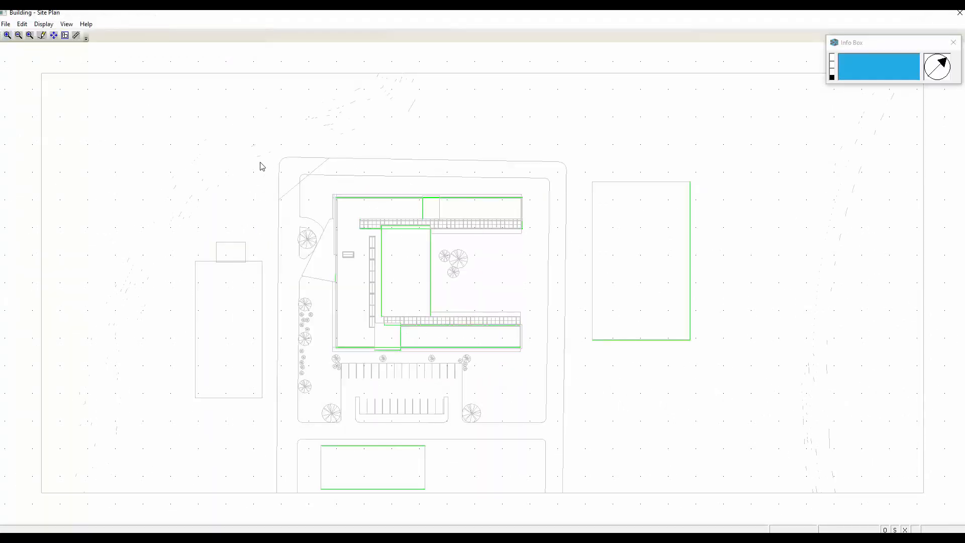
click(4, 26)
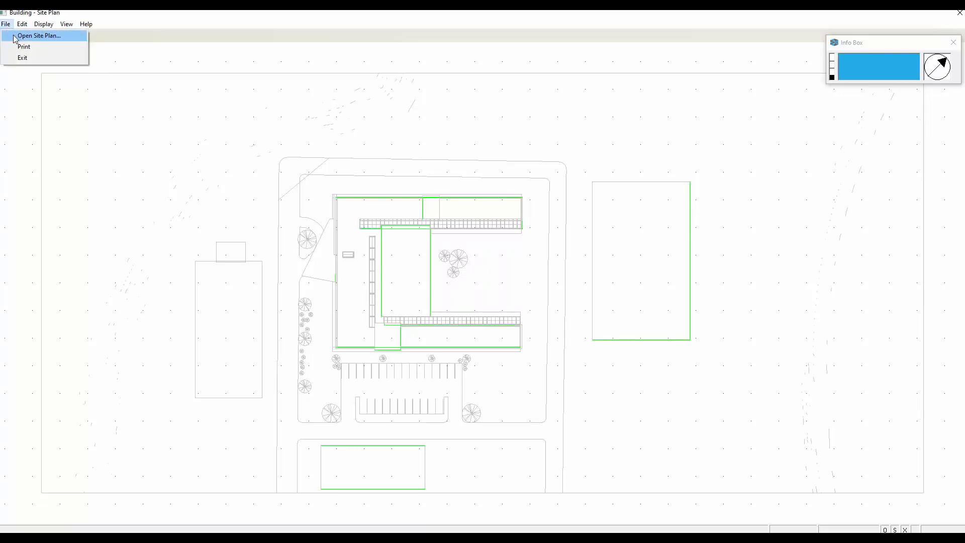
click(5, 26)
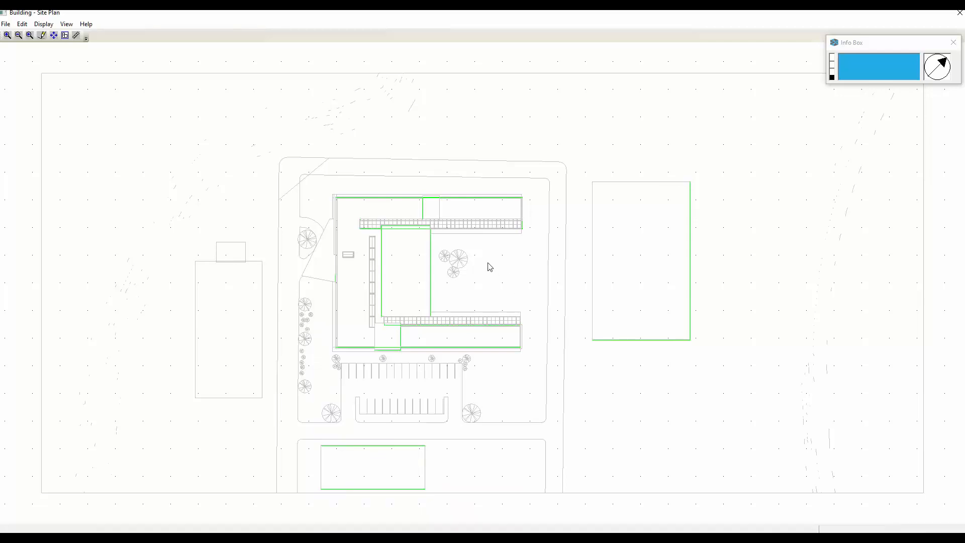
Step: Trace the triangular entrance canopy graphically as a closed obstruction, using point heights of 8 m at its northern end and 12 m at its southern edge
scroll(490, 267, up, 2)
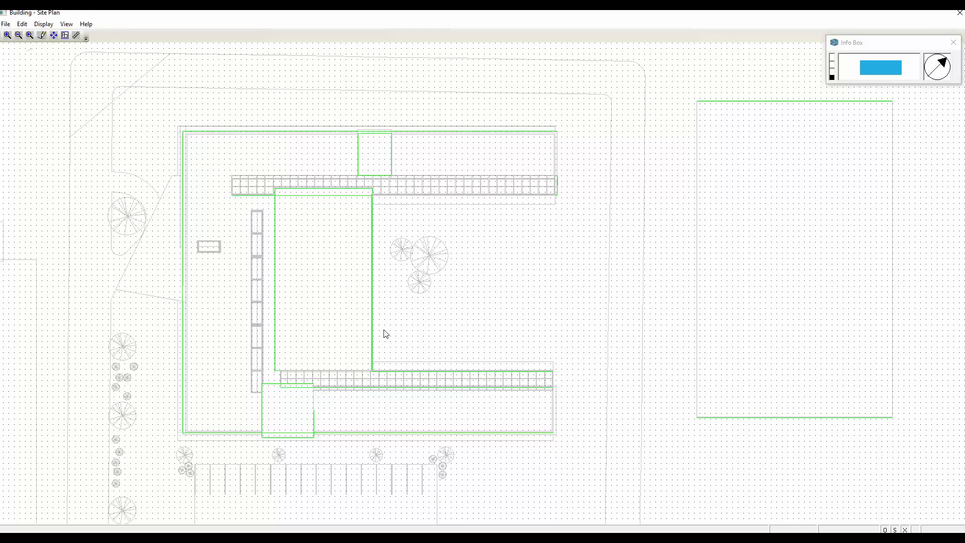
middle_drag(386, 334, 485, 334)
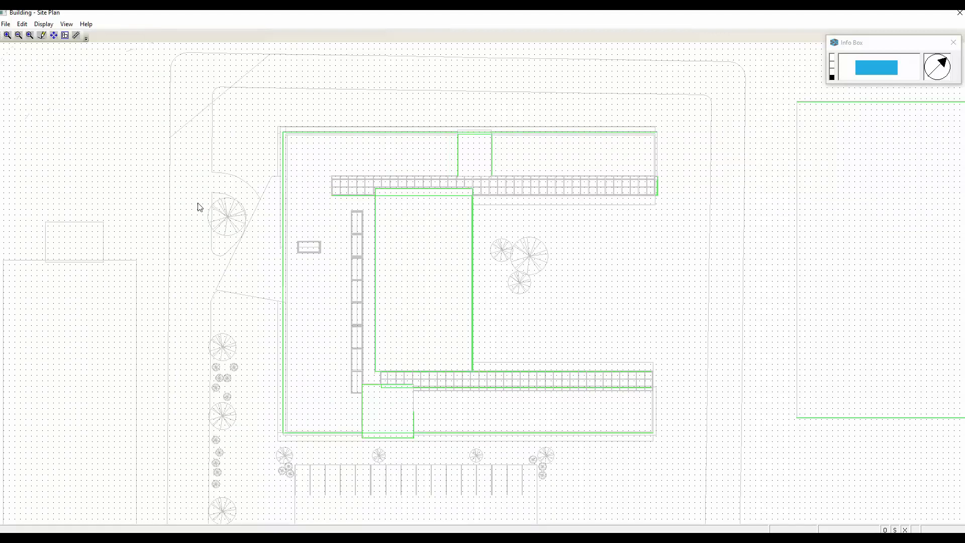
click(21, 25)
click(43, 34)
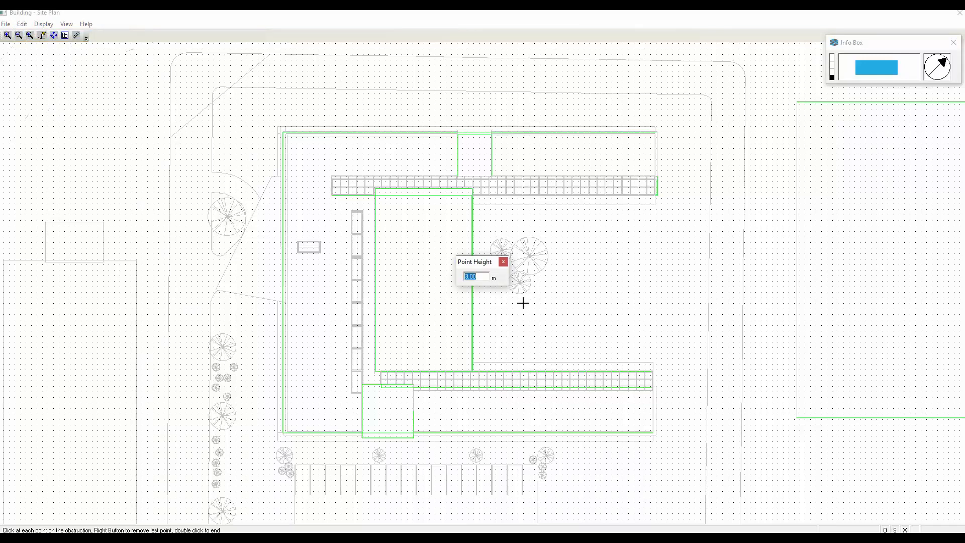
text(8)
click(271, 177)
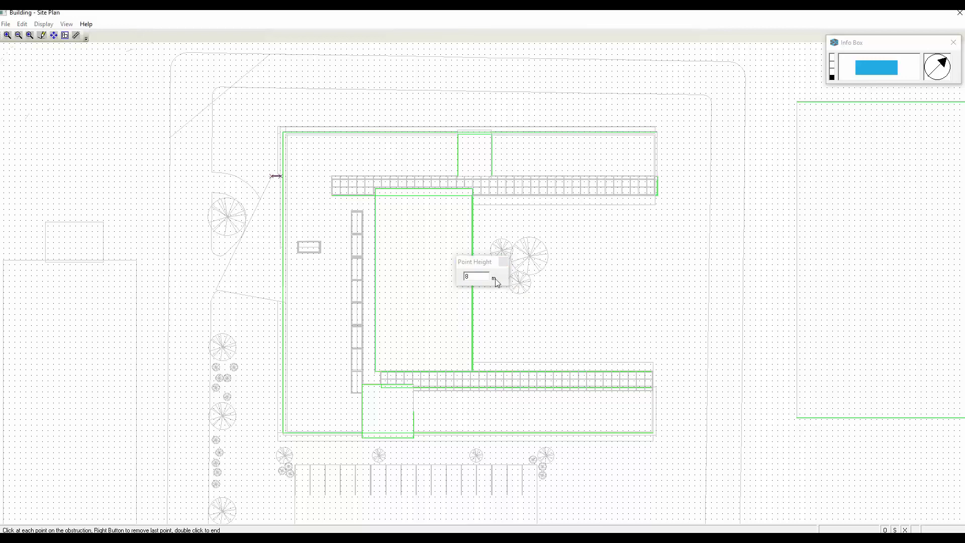
click(476, 276)
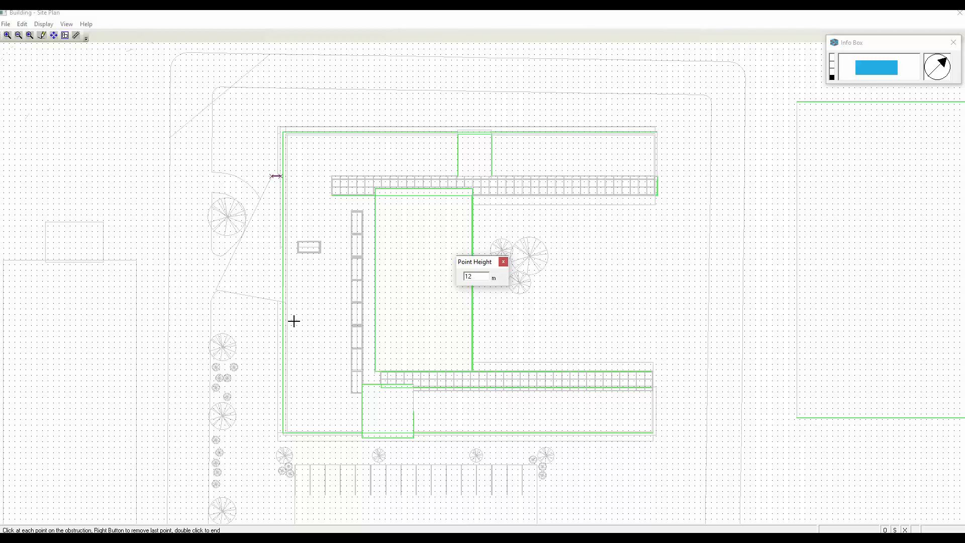
click(281, 301)
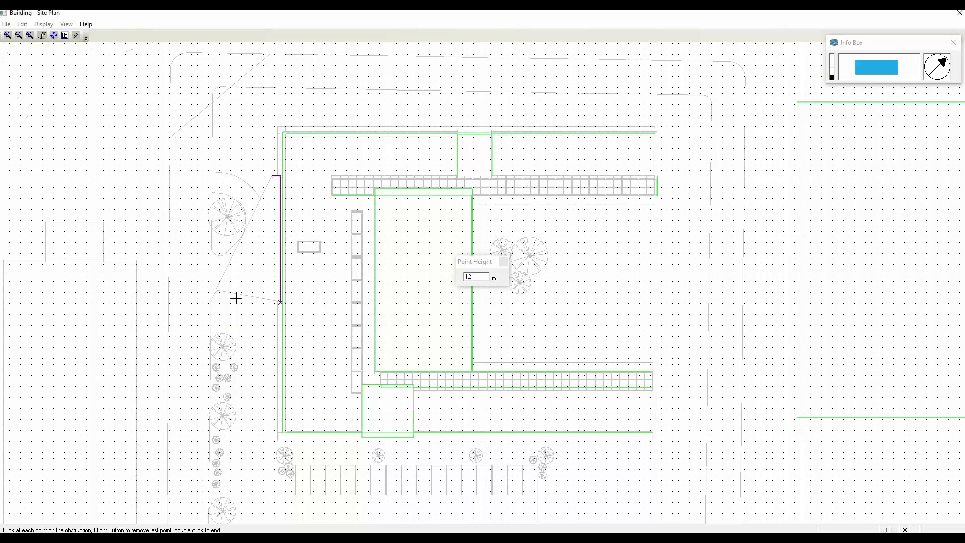
click(216, 289)
click(475, 277)
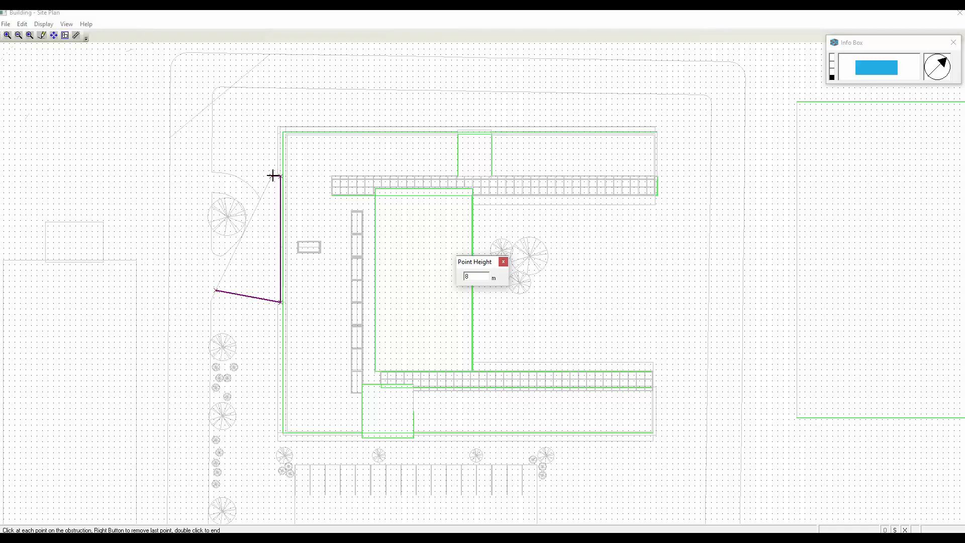
double_click(272, 176)
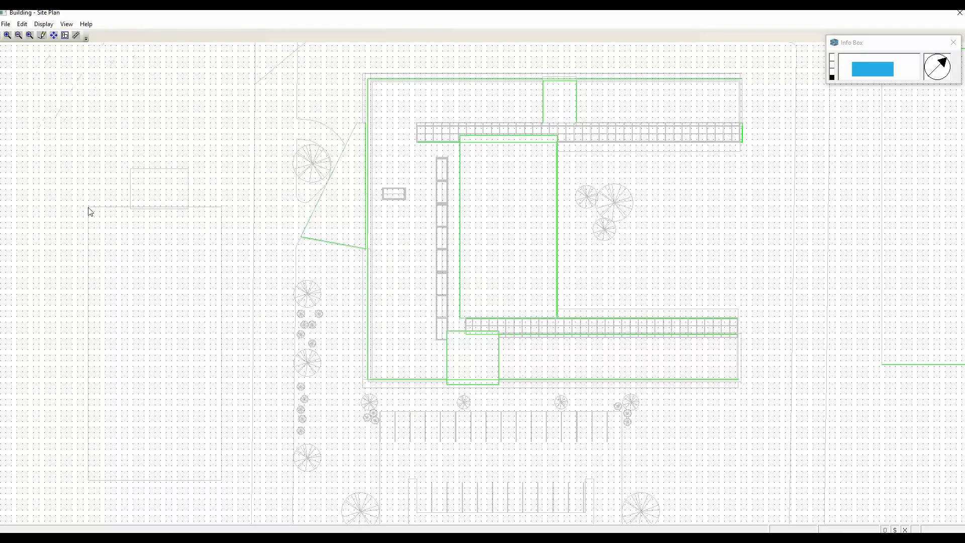
Step: Trace the large rectangular neighbouring building west of the site as a closed obstruction with all points at 25 m height
click(22, 25)
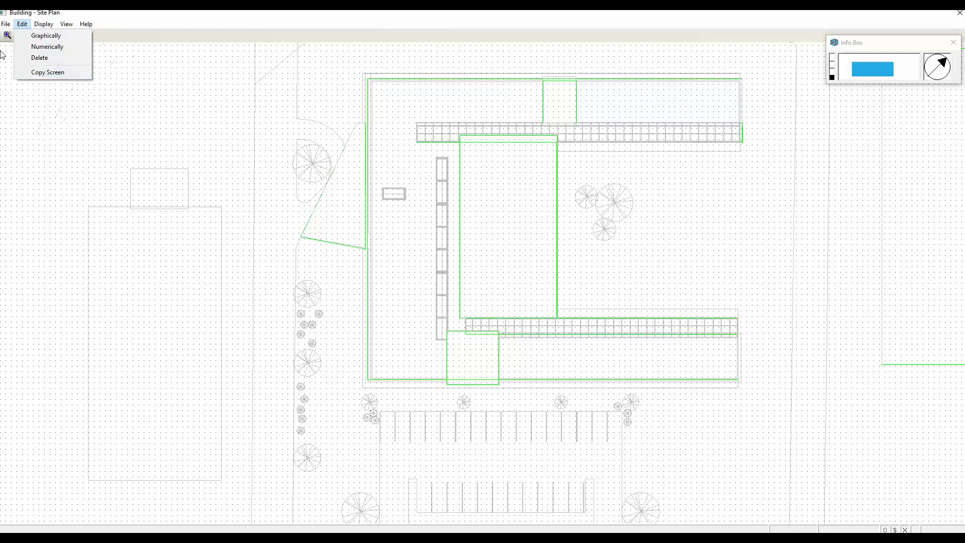
click(6, 25)
click(36, 36)
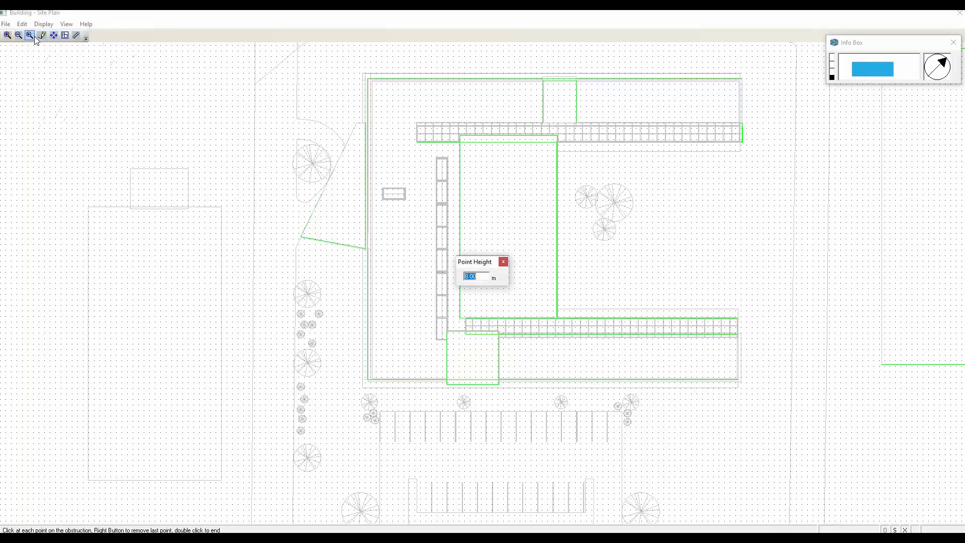
text(25)
click(88, 207)
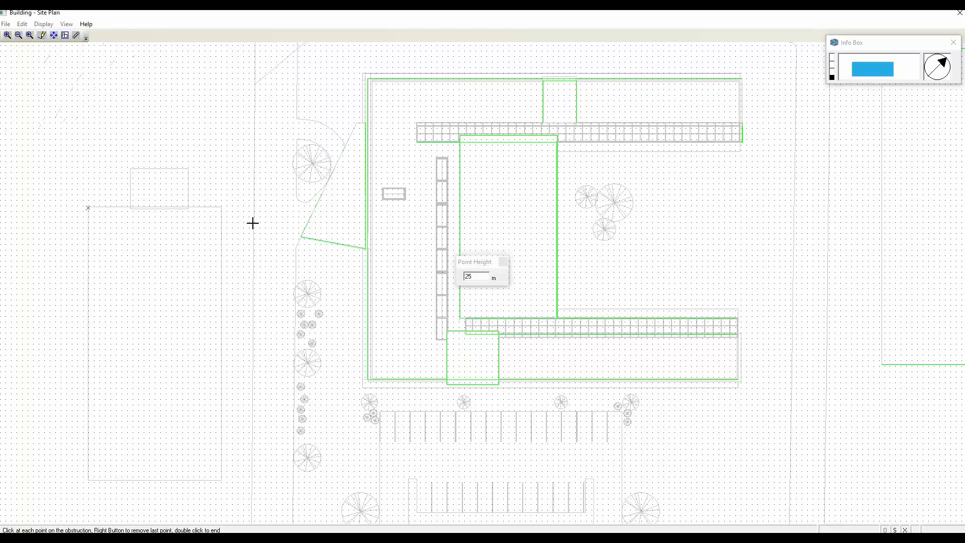
click(222, 207)
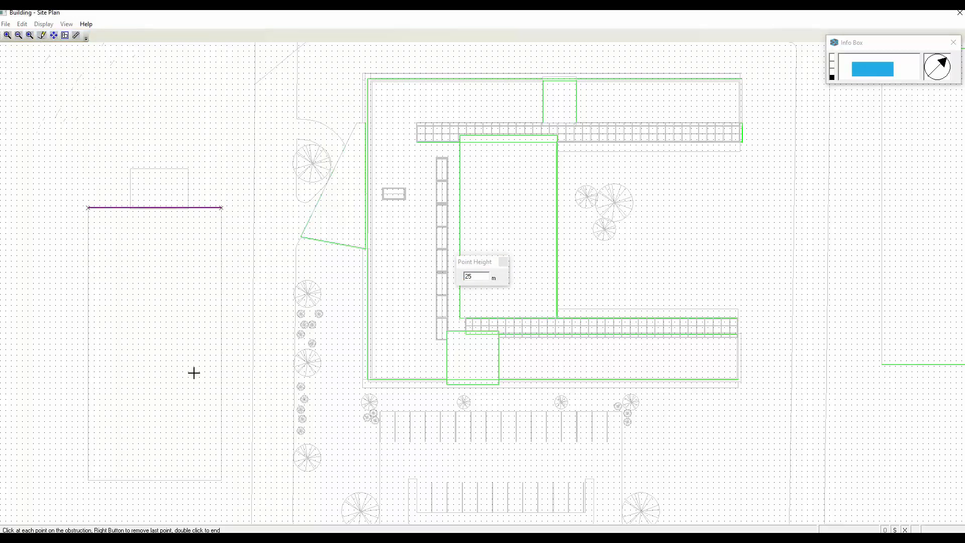
click(218, 479)
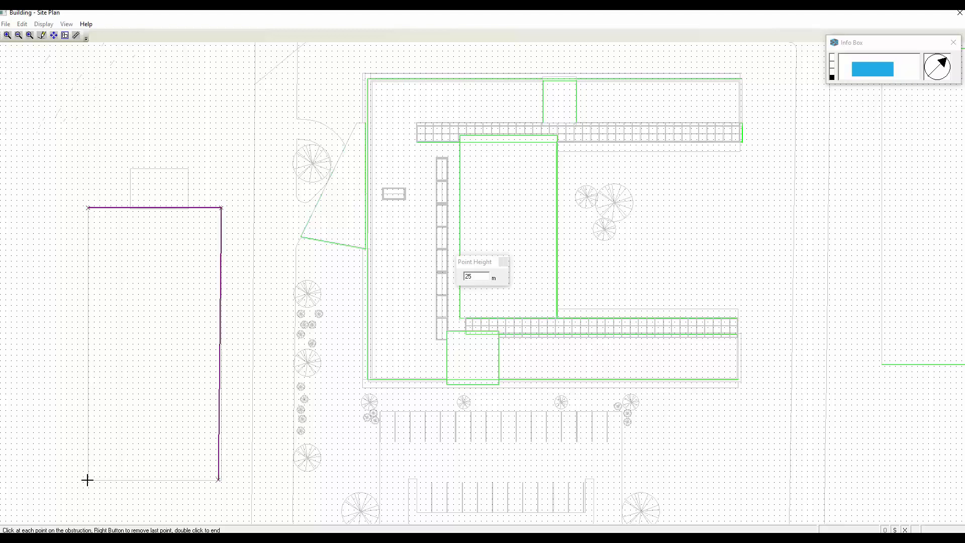
click(88, 480)
double_click(89, 208)
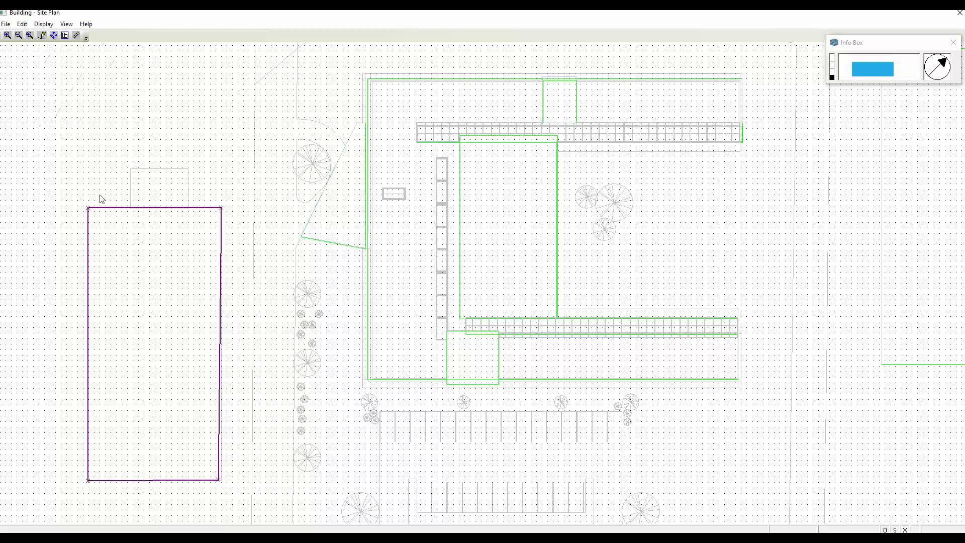
Step: Trace the small rectangular block on the north side of the western neighbouring building as a closed obstruction at 30 m height
click(23, 24)
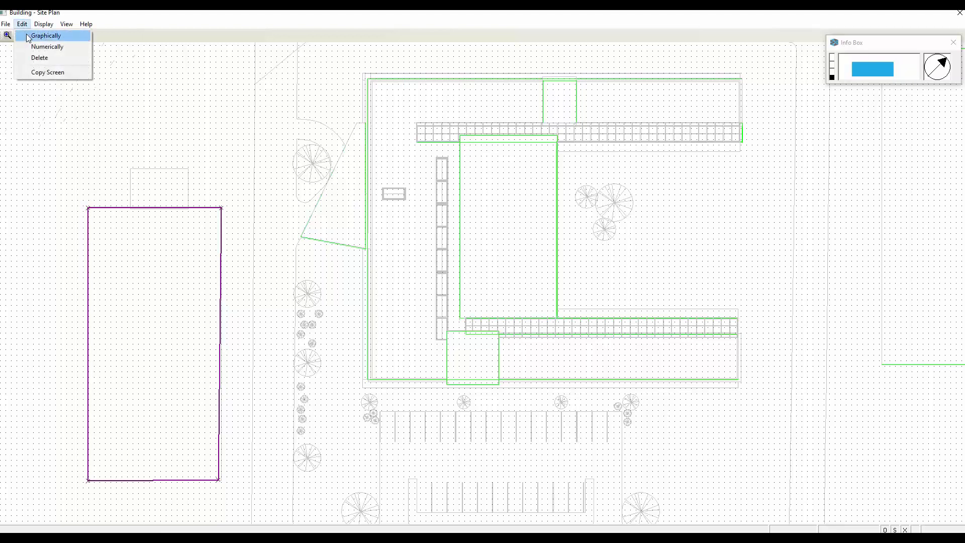
click(43, 35)
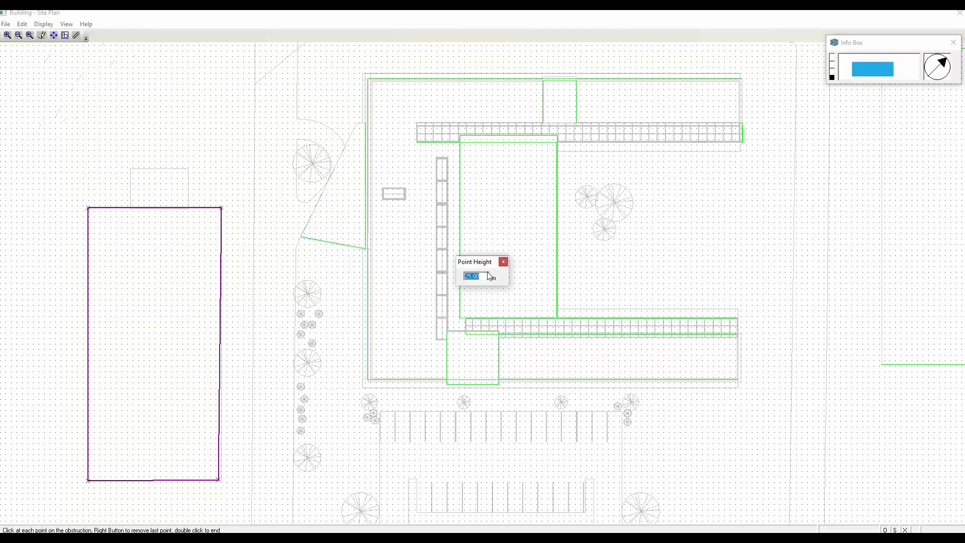
text(30)
click(130, 169)
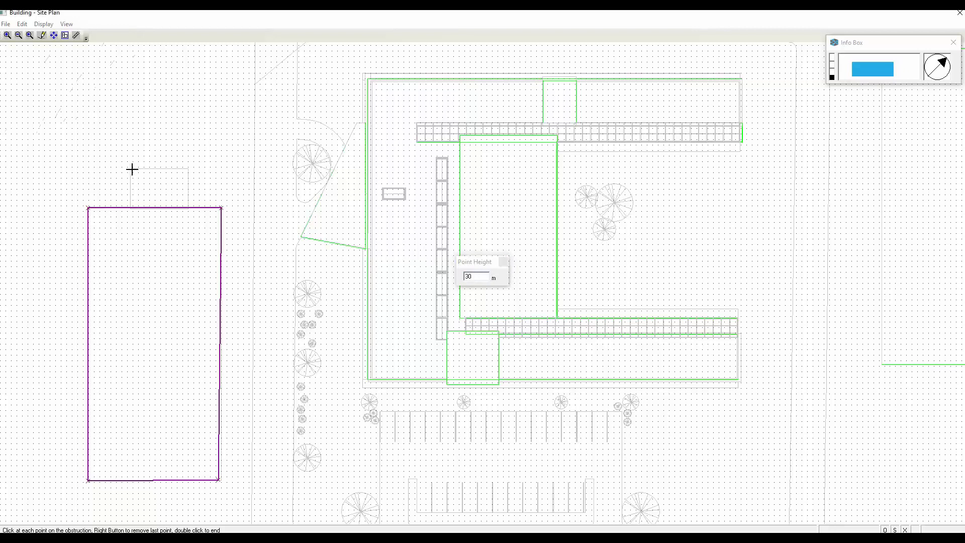
click(188, 171)
click(187, 208)
click(130, 207)
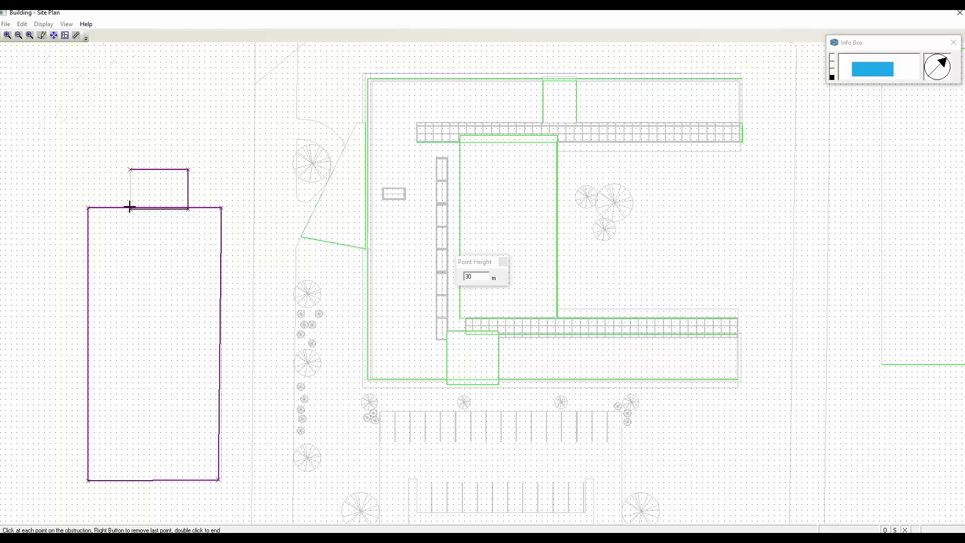
double_click(130, 170)
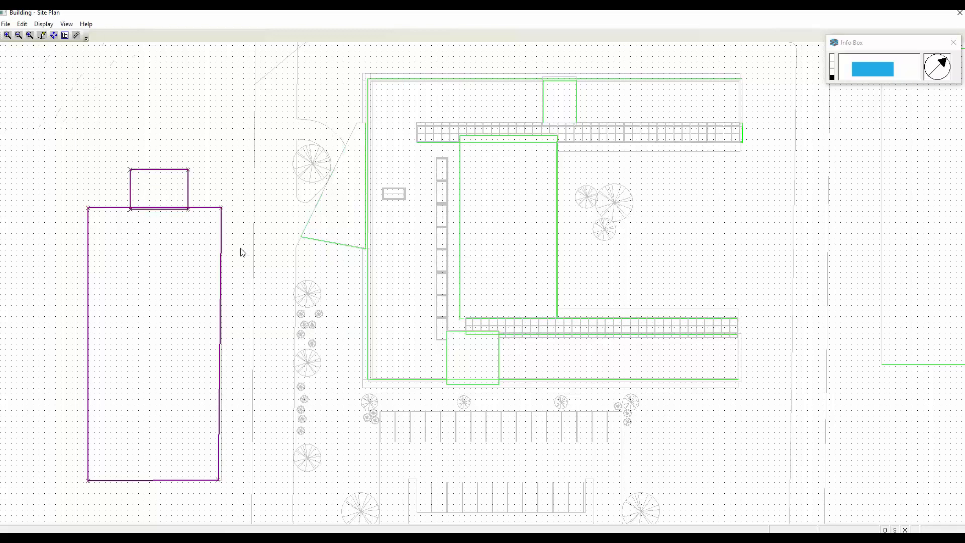
scroll(252, 262, down, 2)
middle_drag(261, 271, 209, 185)
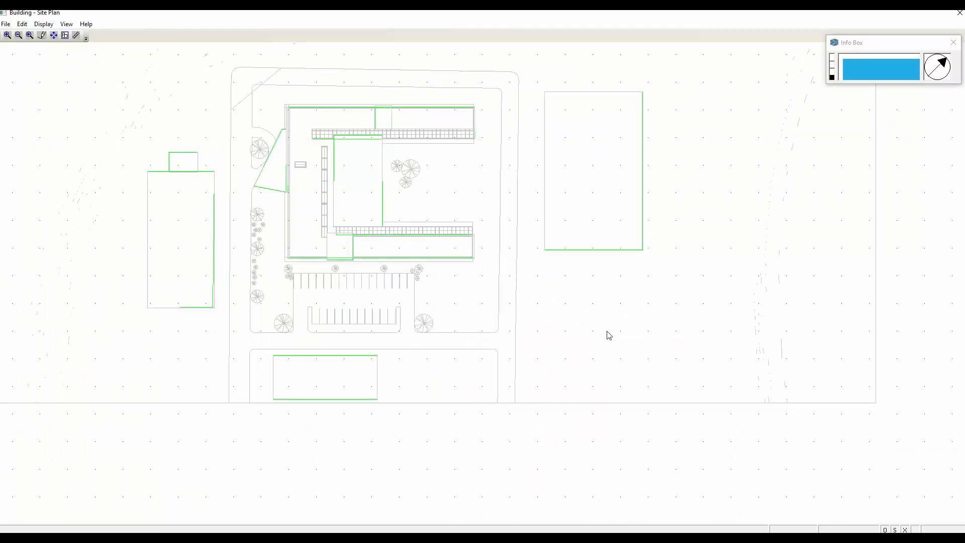
Step: Display the shadows cast by the obstructions on the site plan and set the month to 10
middle_drag(607, 331, 618, 358)
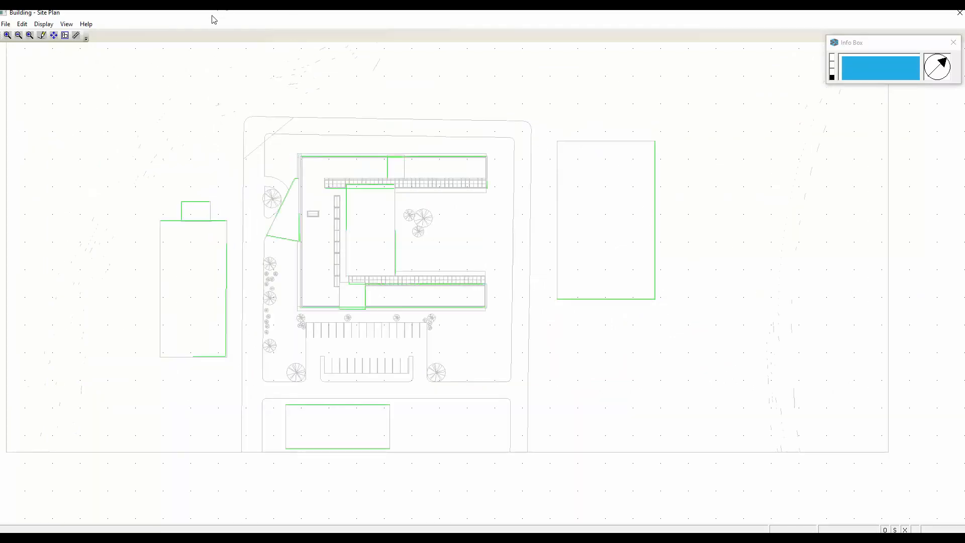
click(48, 27)
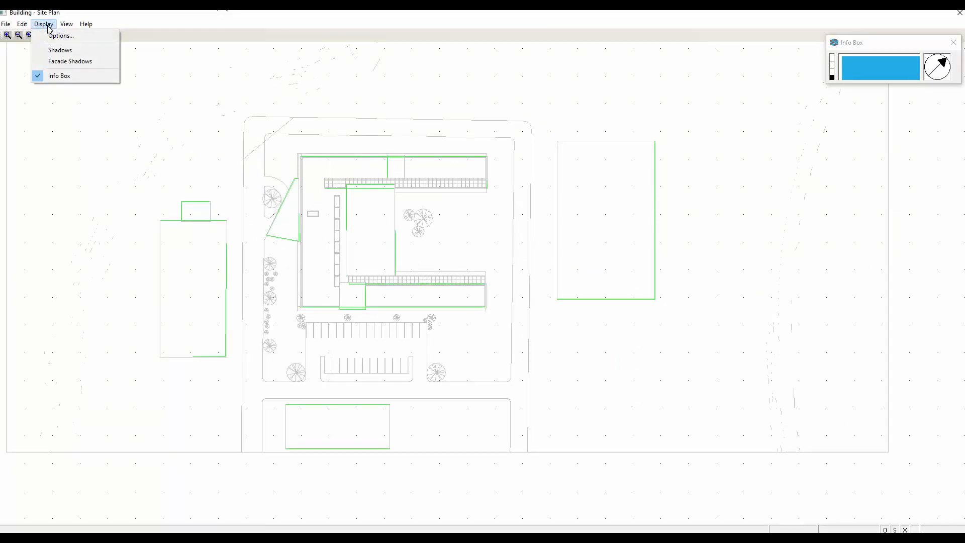
click(49, 28)
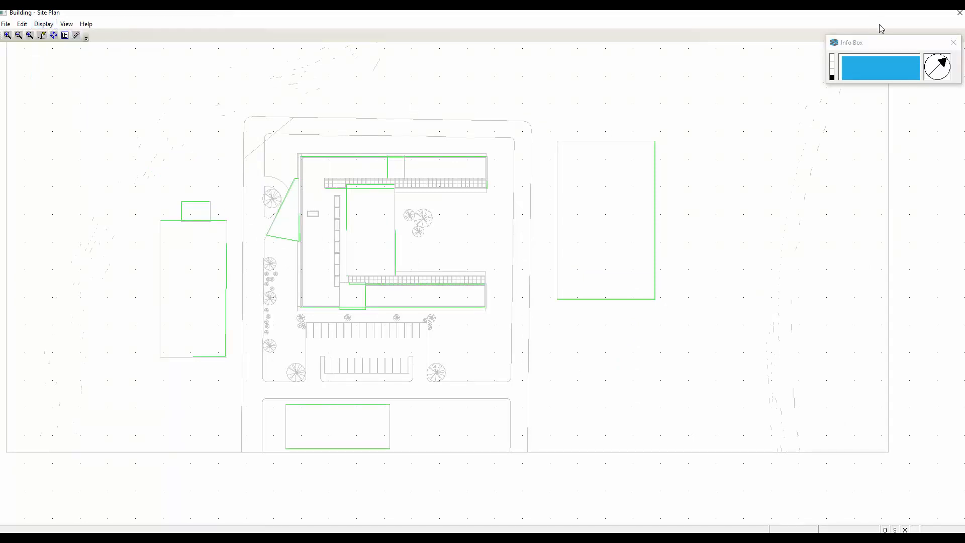
mouse_move(885, 49)
mouse_down()
mouse_move(858, 67)
mouse_move(877, 59)
mouse_up()
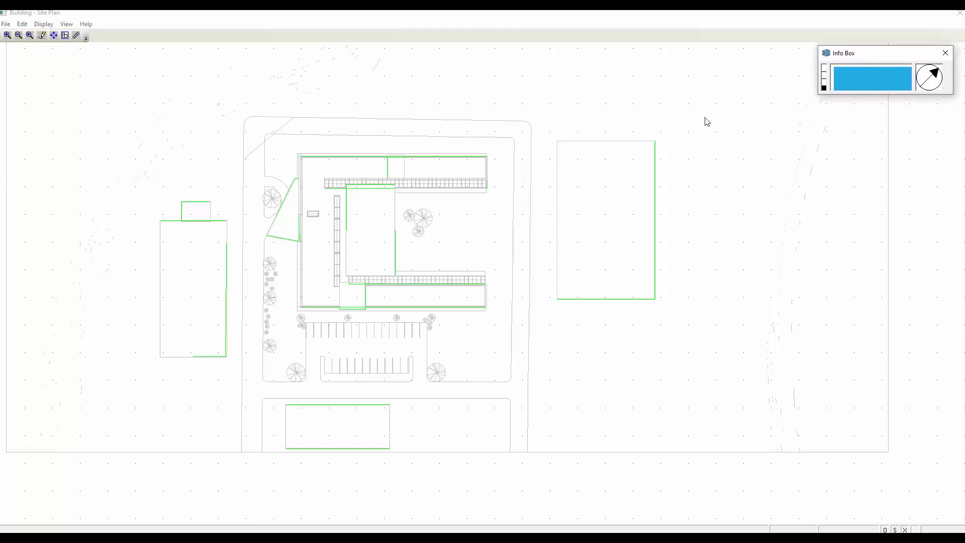
click(44, 24)
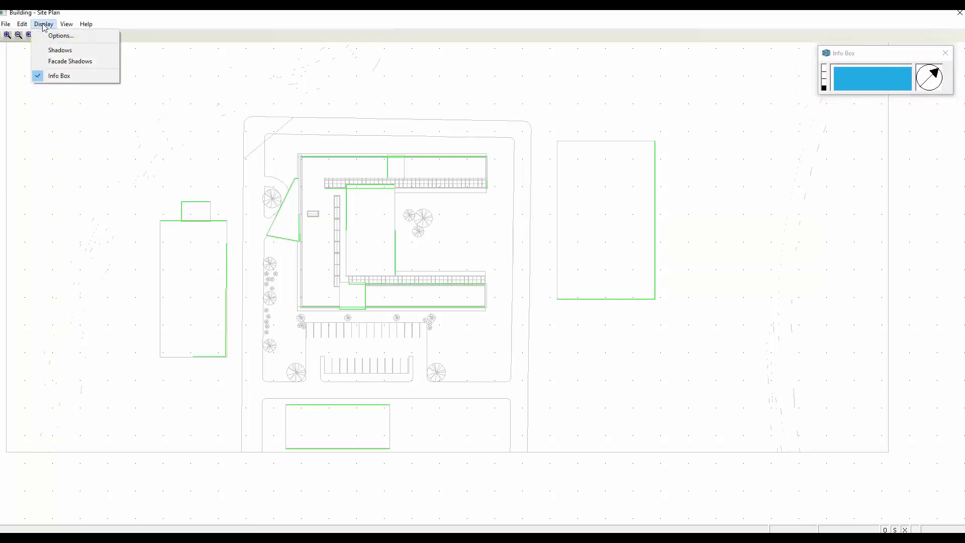
click(60, 50)
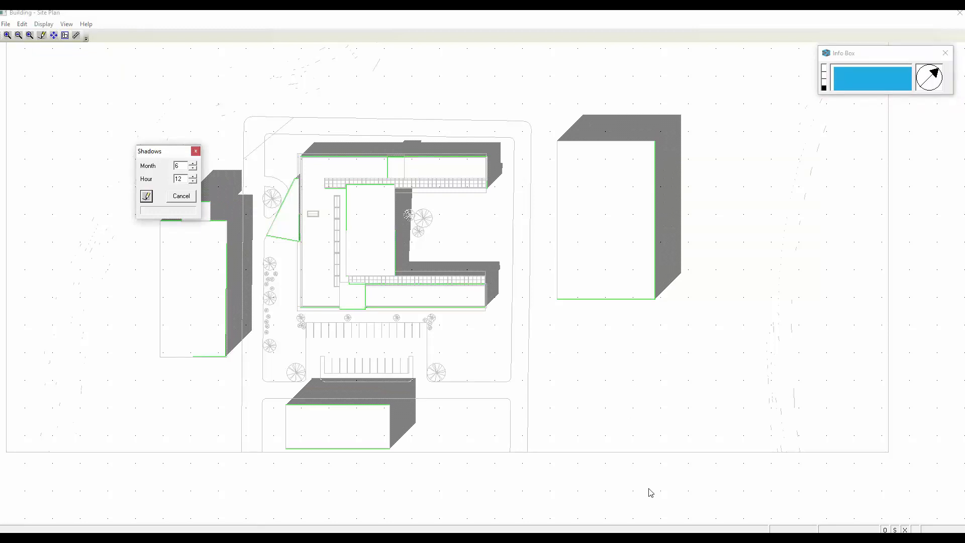
click(193, 164)
click(193, 164)
click(193, 164)
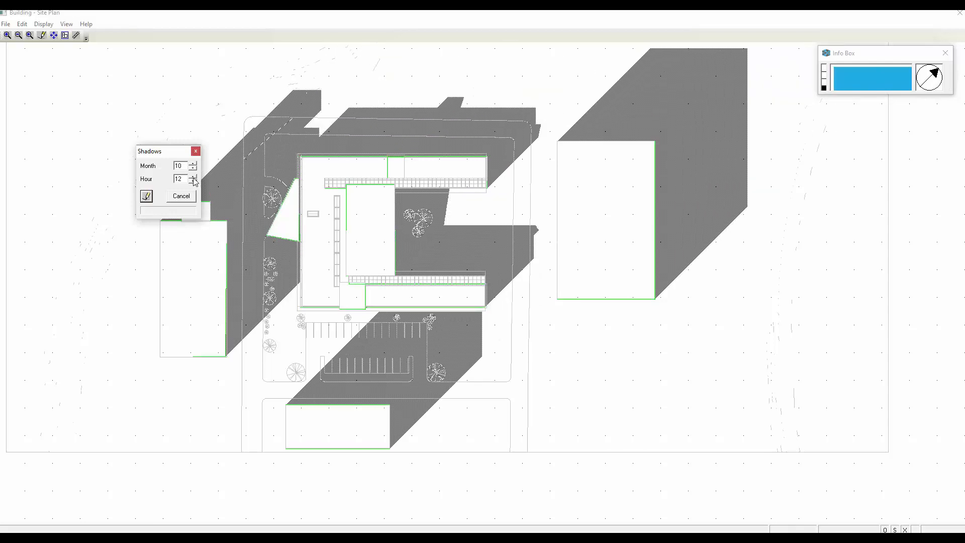
Step: Advance the site shadows to hour 15, step them back to hour 11, and close the shadow display
click(193, 176)
click(192, 176)
click(192, 176)
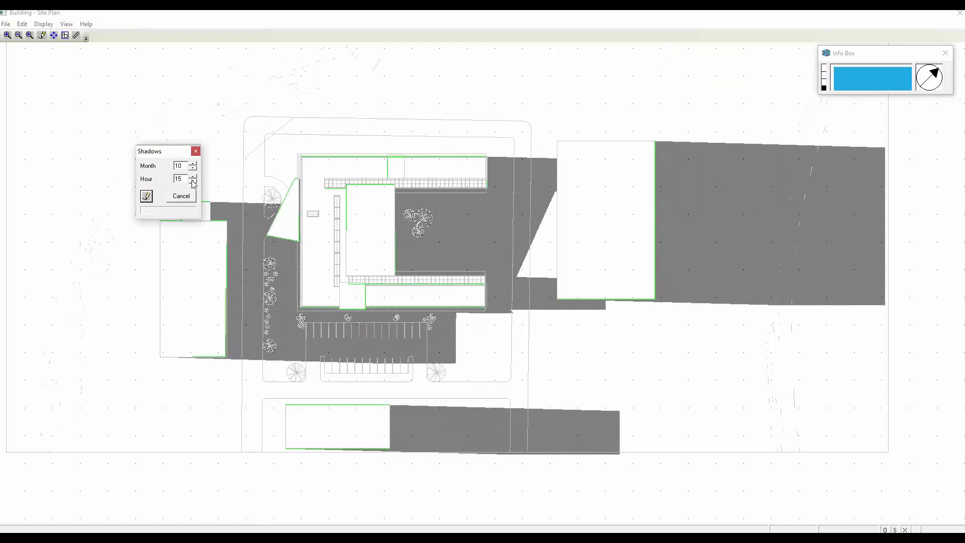
click(193, 182)
click(194, 181)
click(193, 181)
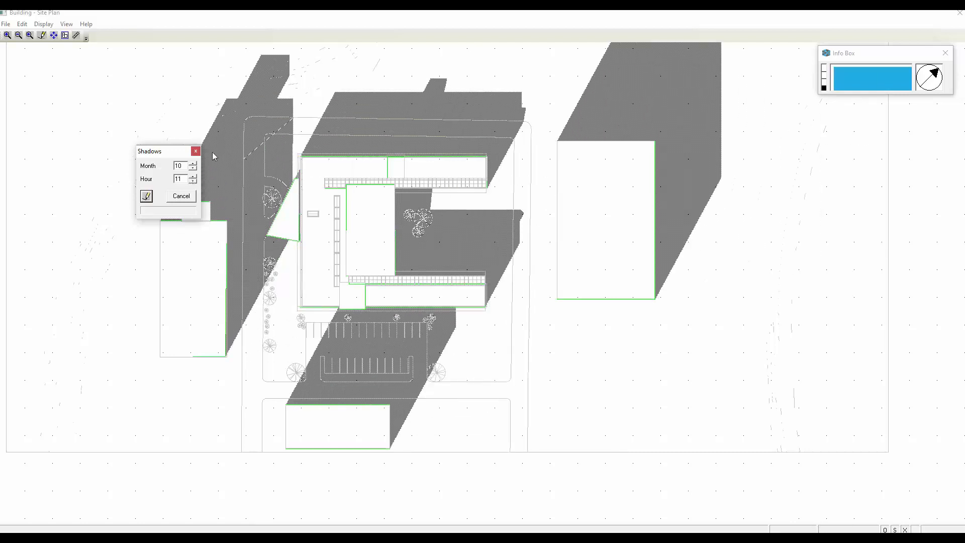
click(195, 151)
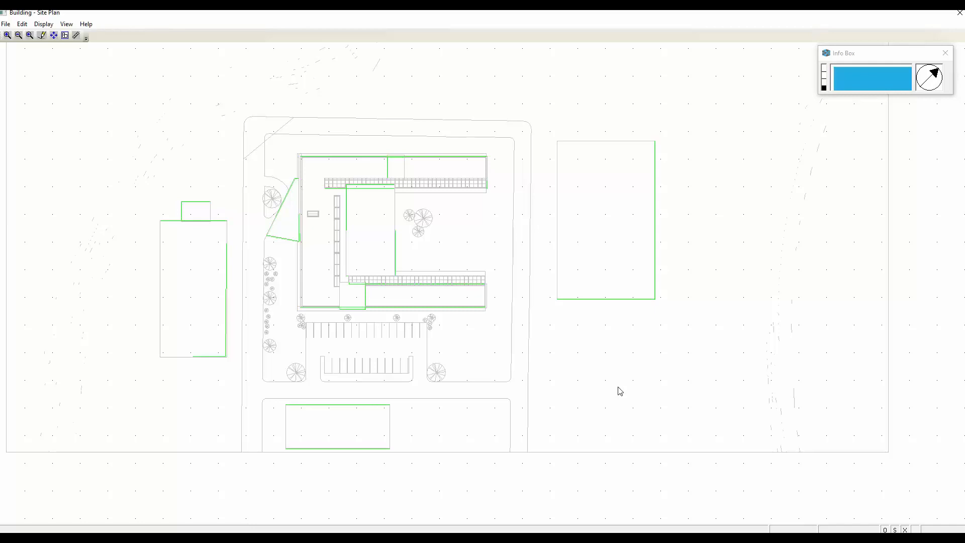
Step: Display the facade shadows on the north wing's courtyard-facing wall and set the month to 12
click(46, 25)
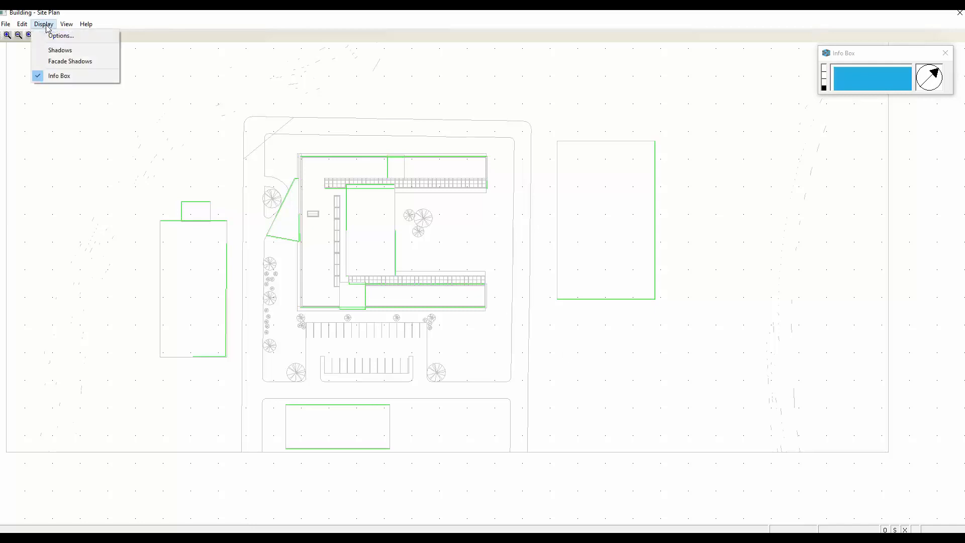
click(69, 62)
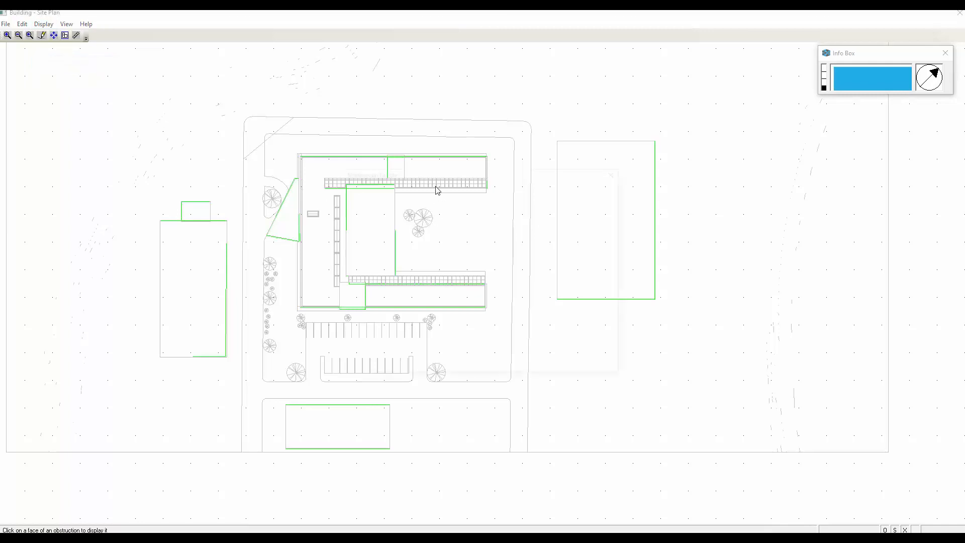
click(438, 189)
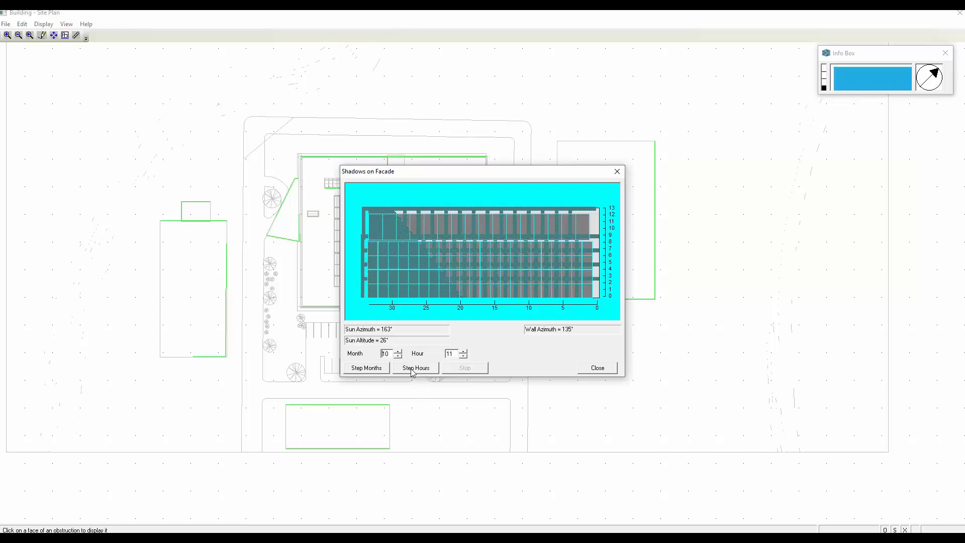
click(399, 352)
click(398, 351)
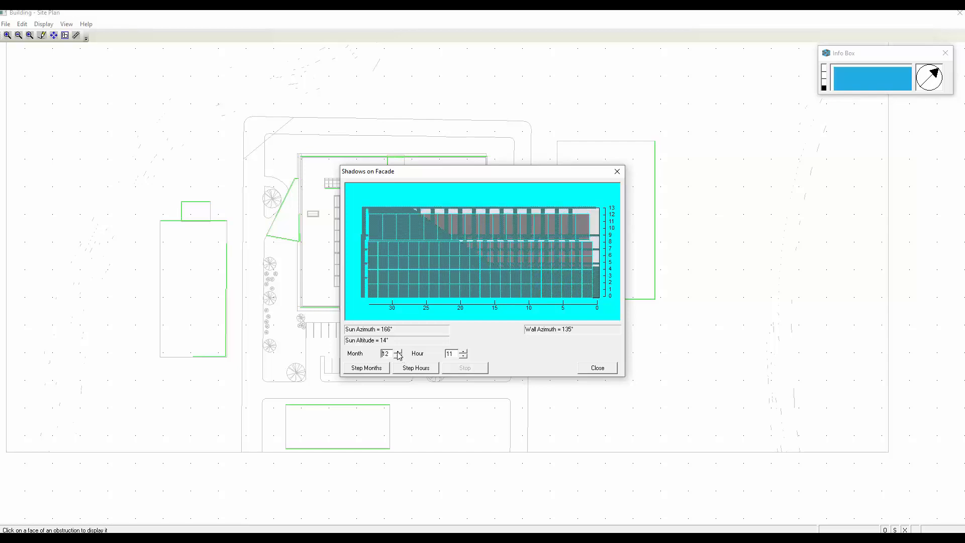
Step: Examine the courtyard facade's shadows by advancing the hour past 12 and stepping it back to 9, and close the facade view
click(463, 352)
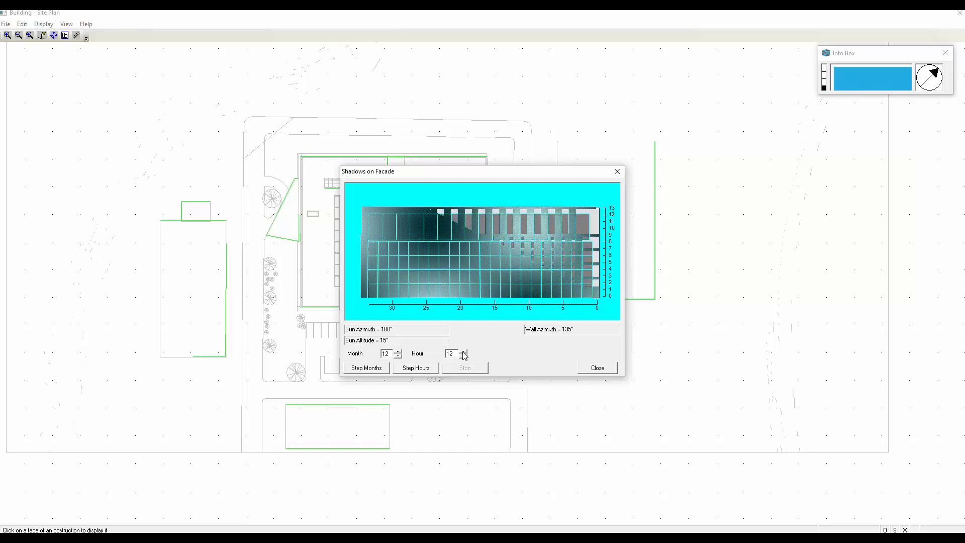
click(463, 352)
click(463, 356)
click(463, 356)
click(463, 357)
click(463, 357)
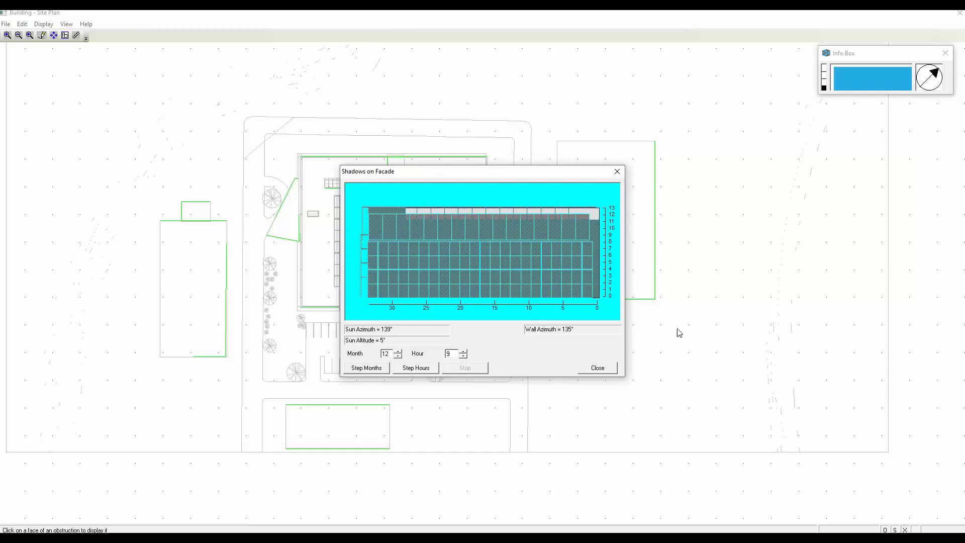
click(618, 171)
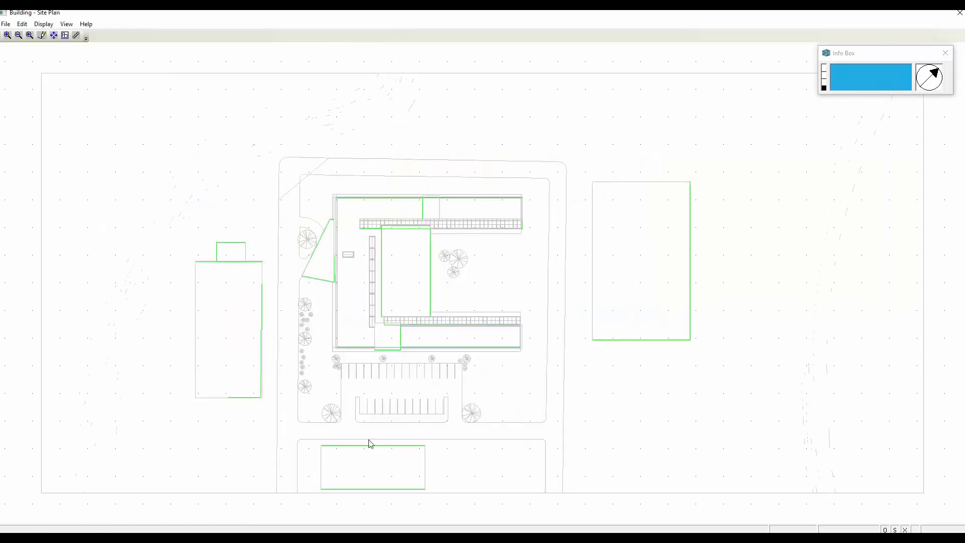
Step: Examine the shadows on the south wing's outer facade, return from Revit to the MEPworx site plan, and close the facade view
click(22, 24)
mouse_move(44, 24)
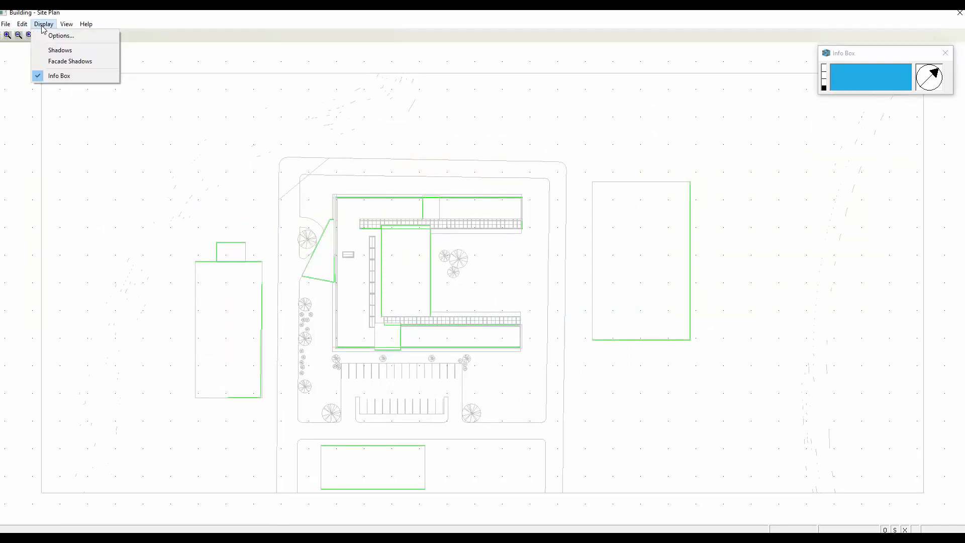
click(55, 61)
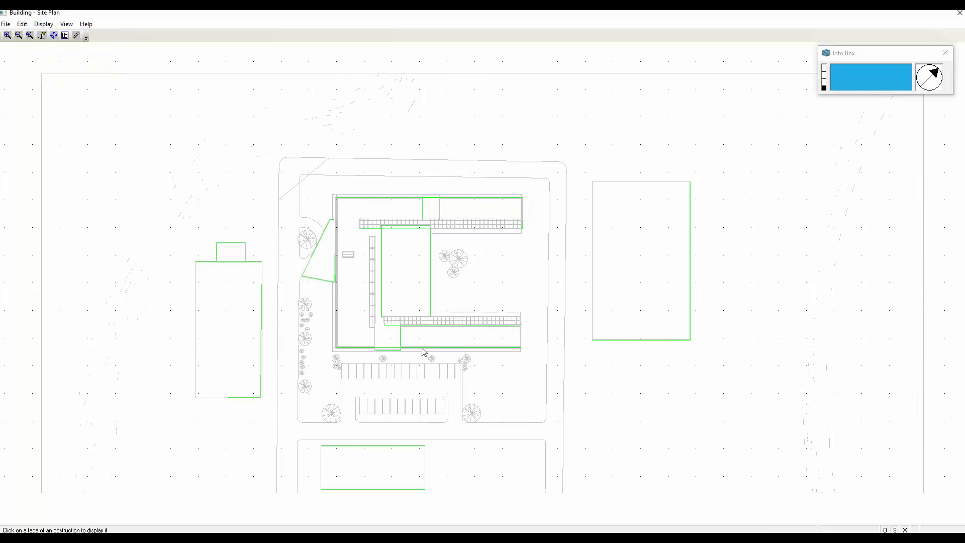
click(423, 349)
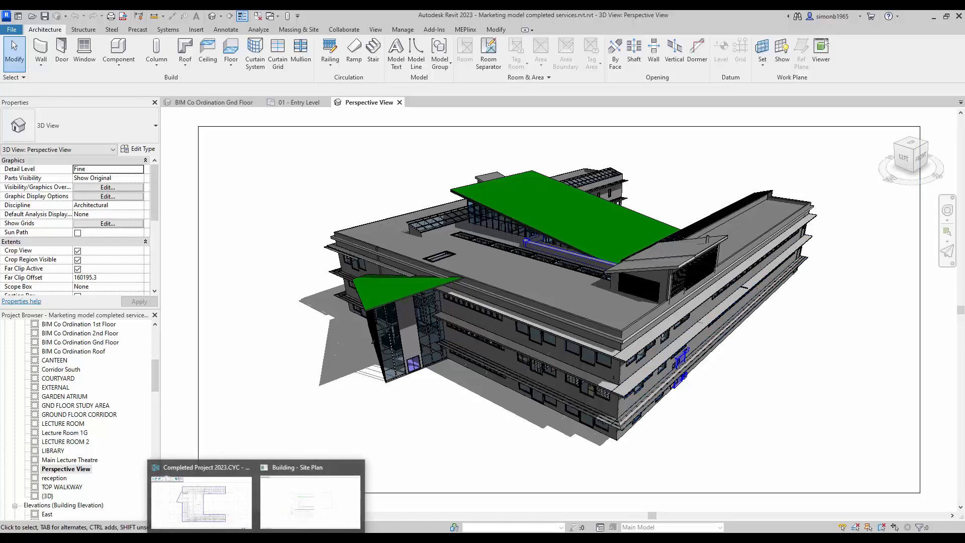
click(290, 526)
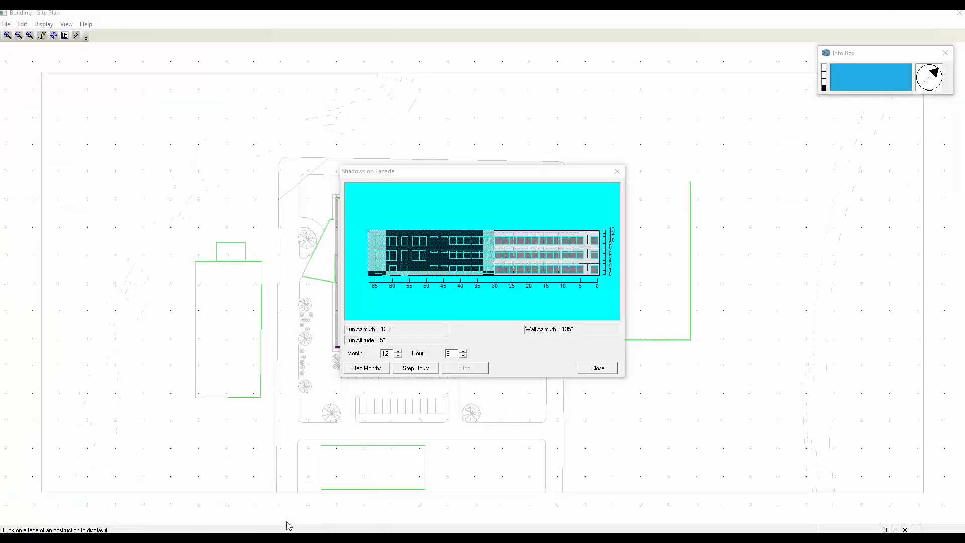
click(598, 368)
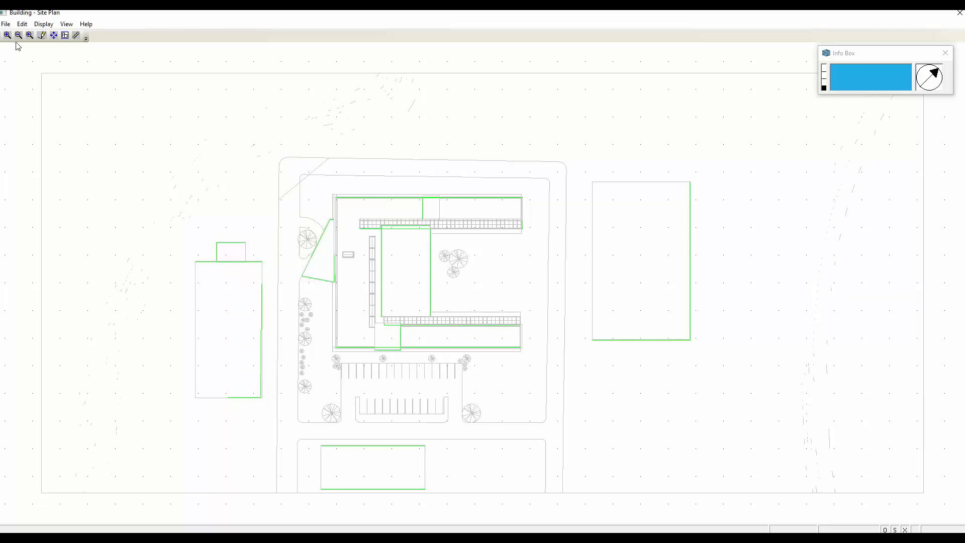
Step: Exit the site plan and move from the building model to the Energy module
click(6, 25)
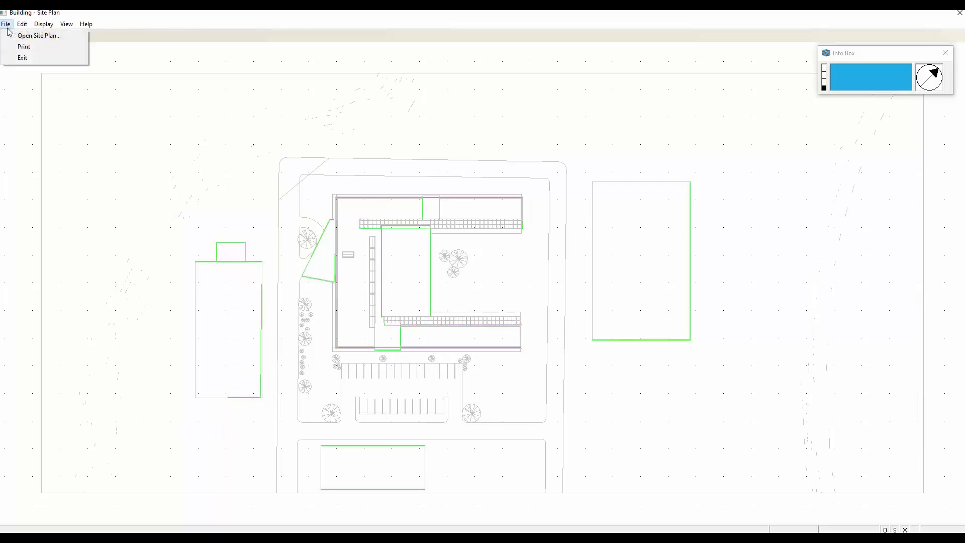
click(21, 58)
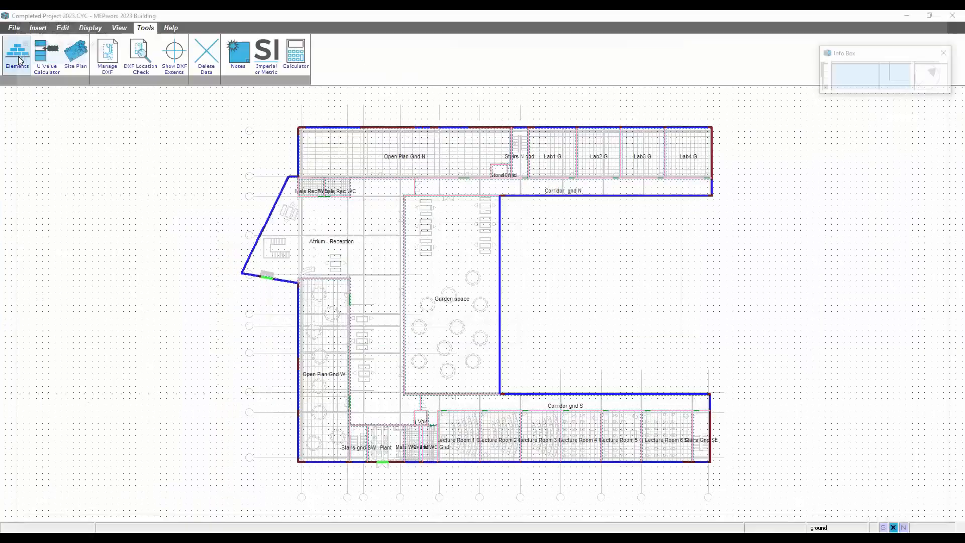
click(13, 27)
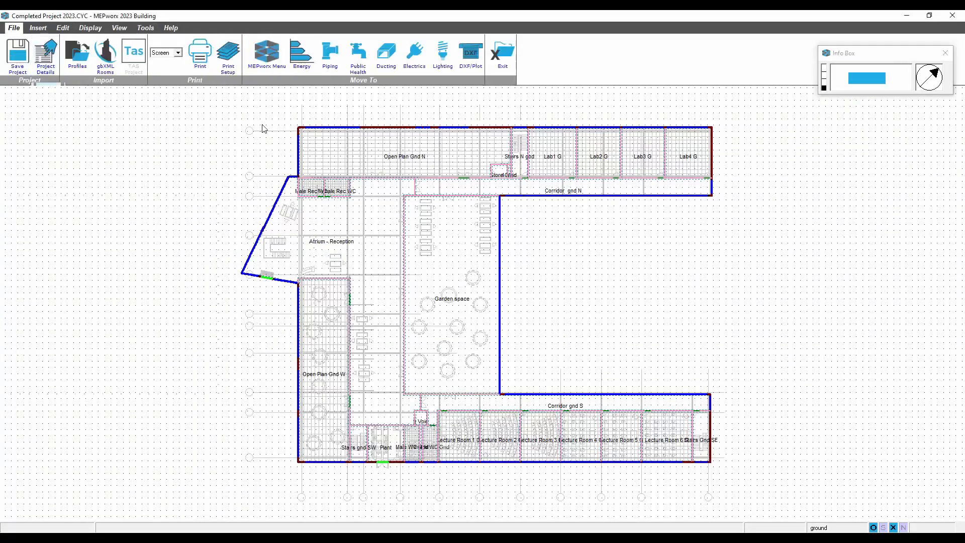
click(300, 58)
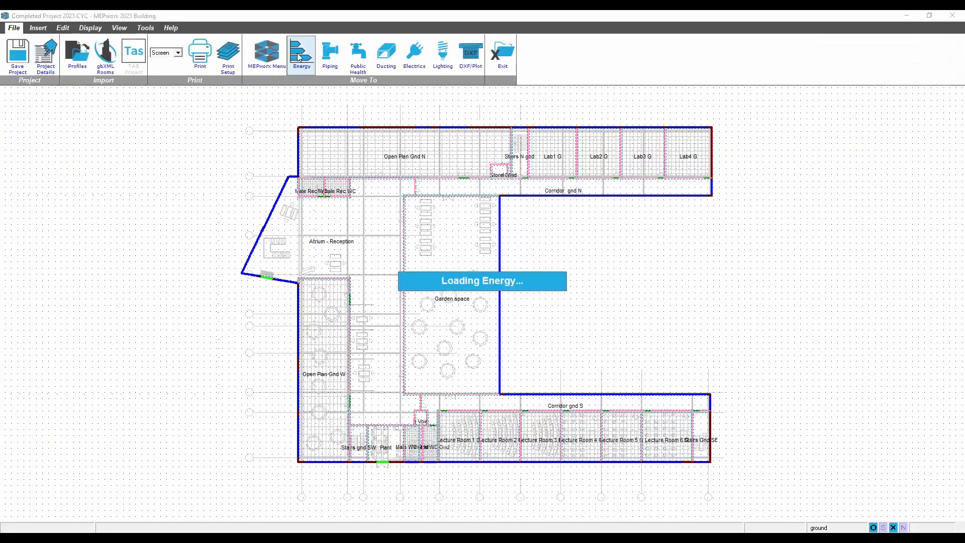